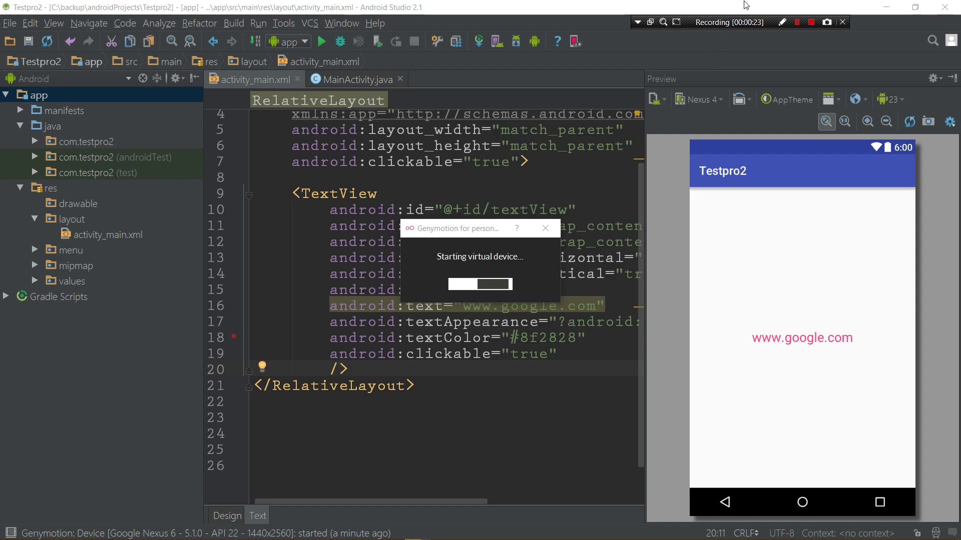
pyautogui.moveTo(738, 23); pyautogui.dragTo(723, 10)
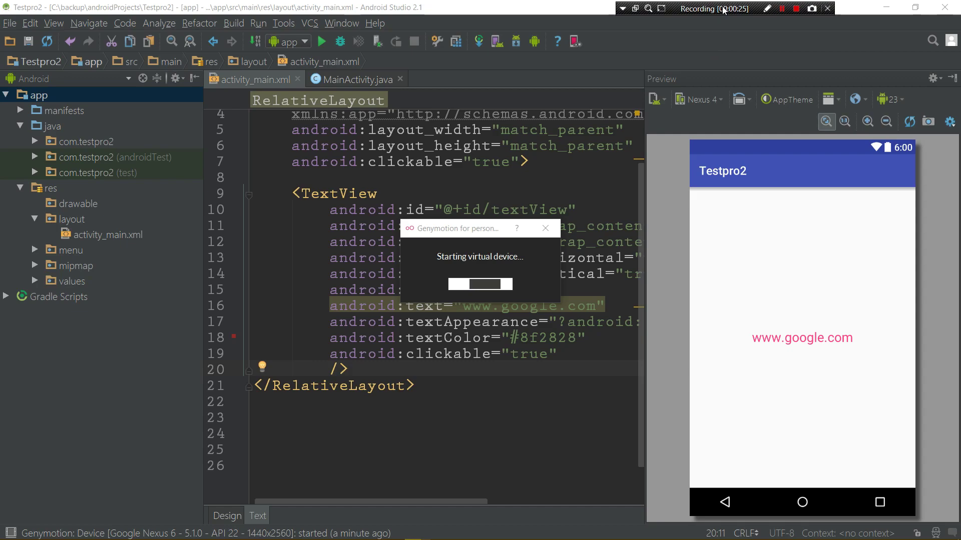
pyautogui.click(796, 340)
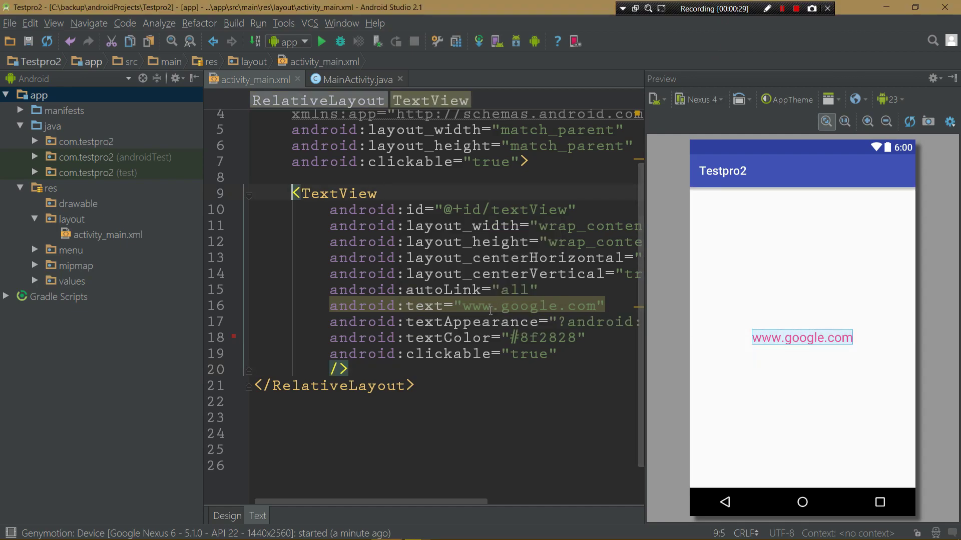
pyautogui.moveTo(492, 306); pyautogui.dragTo(614, 333)
pyautogui.click(616, 343)
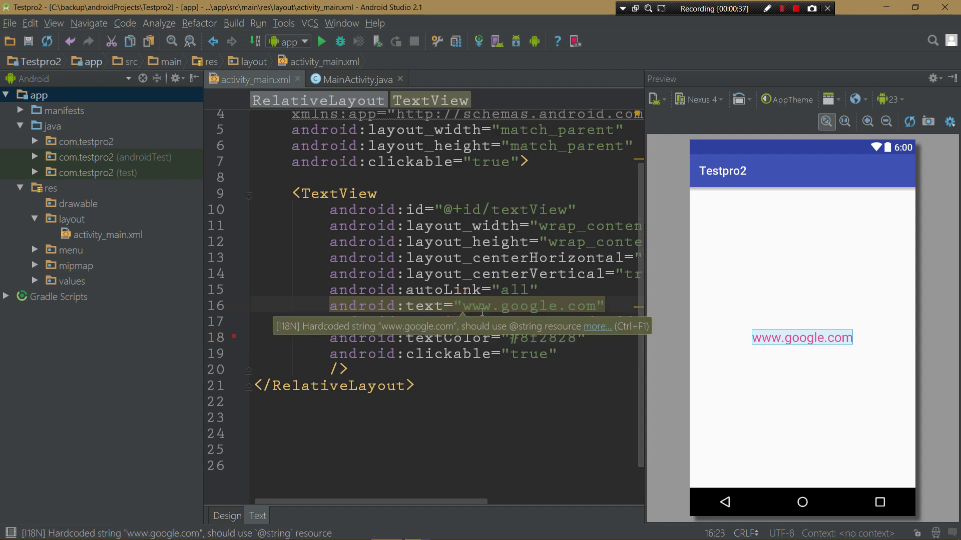
pyautogui.click(482, 314)
pyautogui.write('https')
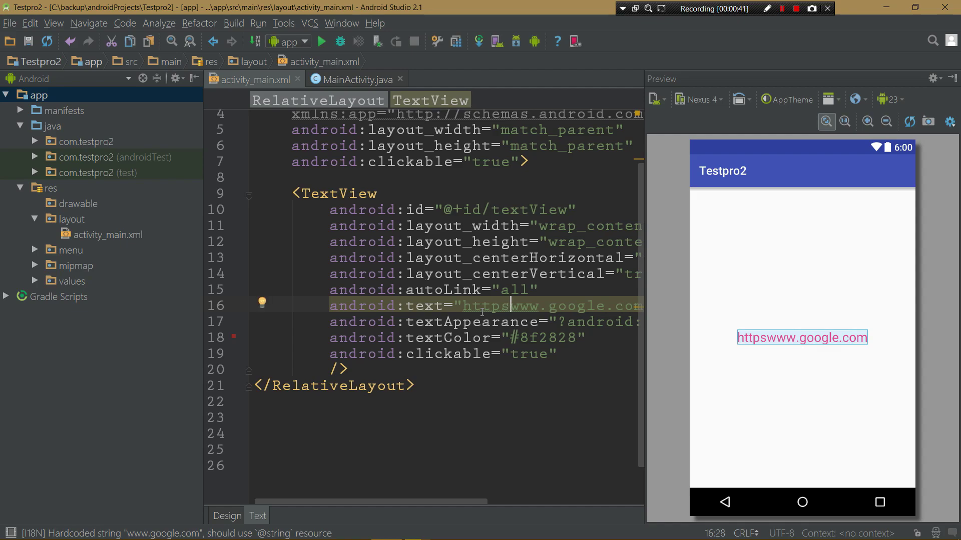
pyautogui.write(':')
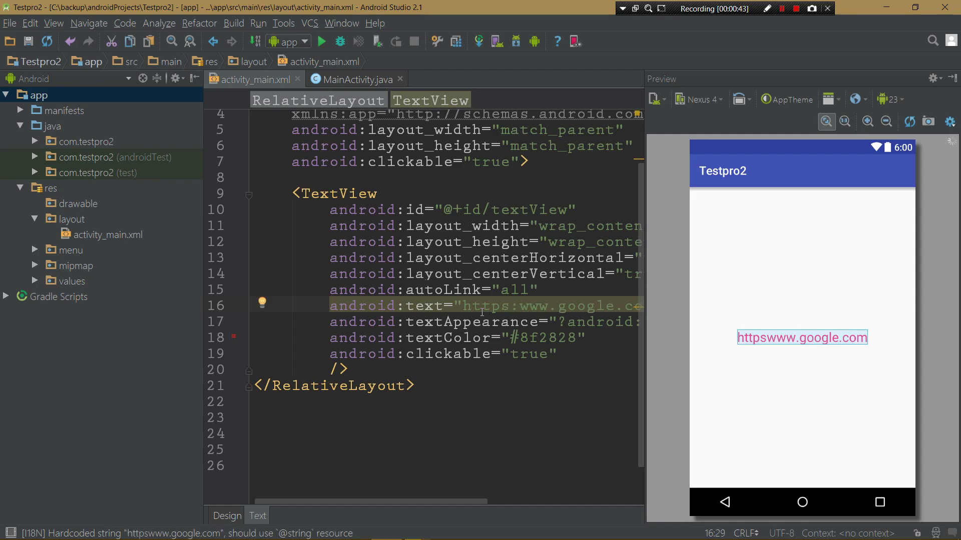
pyautogui.write('//')
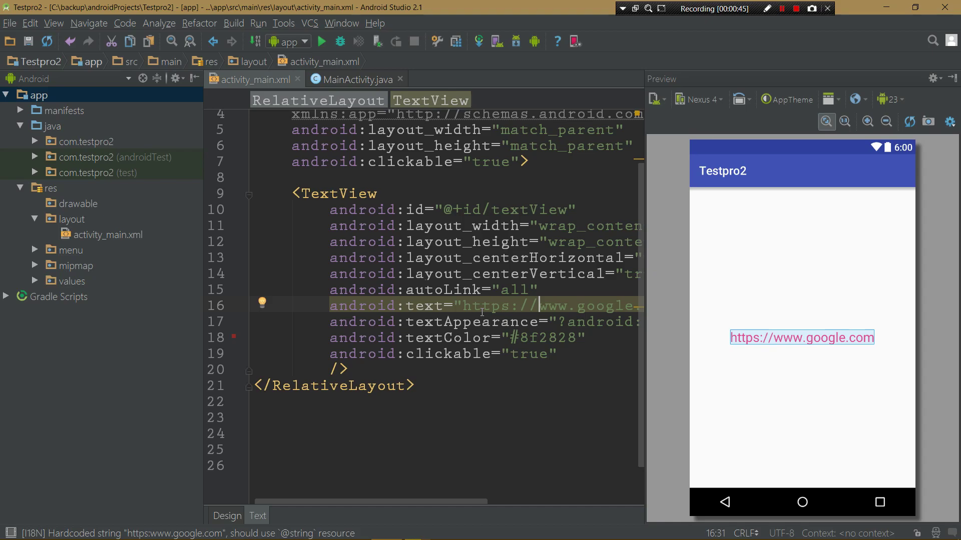
pyautogui.click(355, 535)
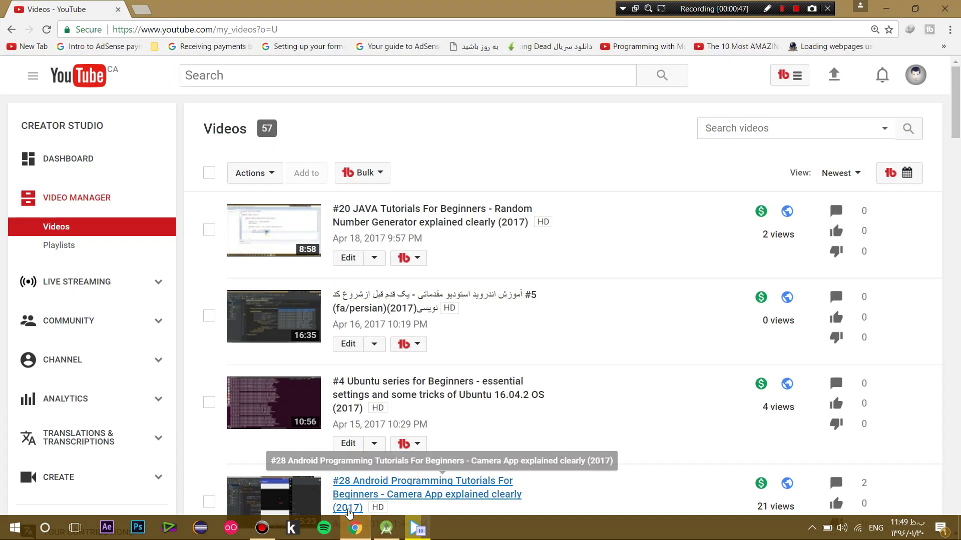
pyautogui.click(141, 8)
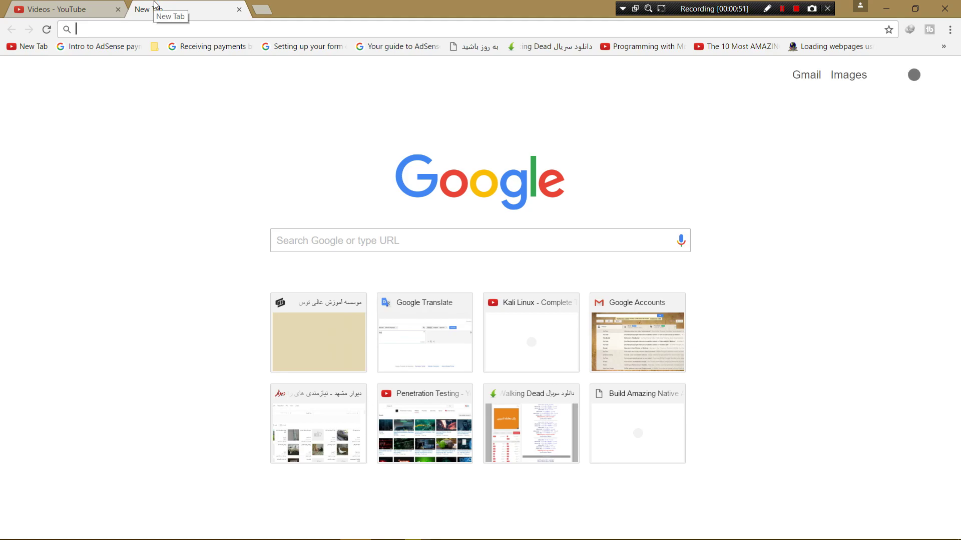
pyautogui.write('g')
pyautogui.press('Return')
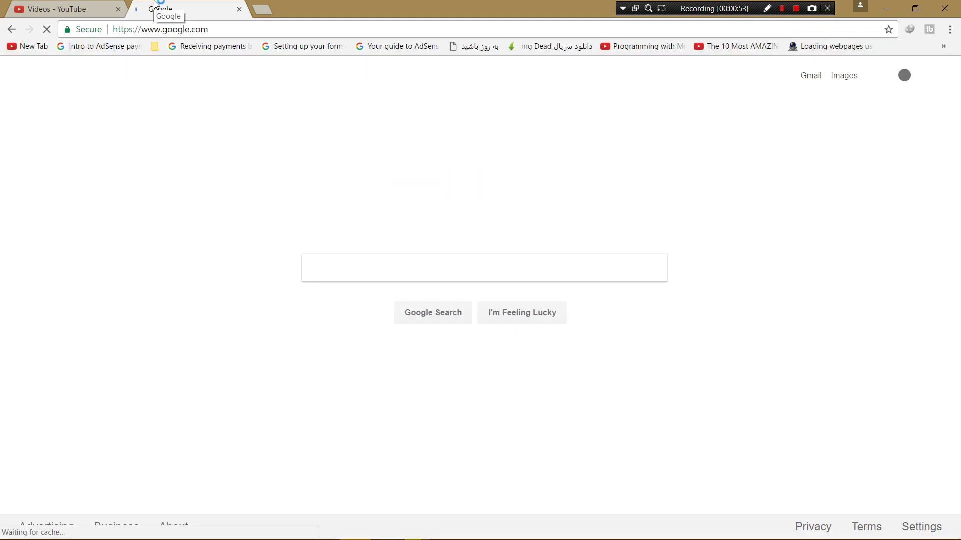
pyautogui.moveTo(120, 30); pyautogui.dragTo(148, 29)
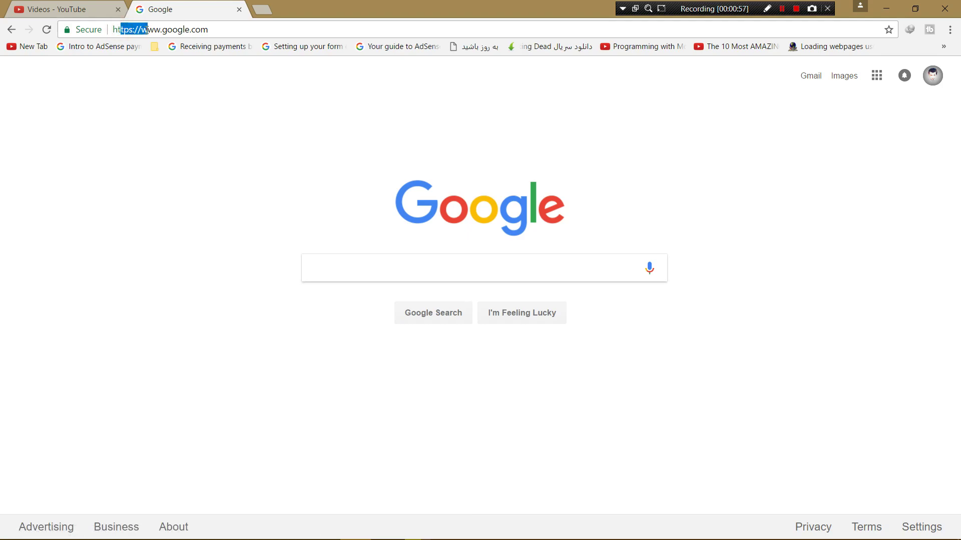
pyautogui.moveTo(481, 534)
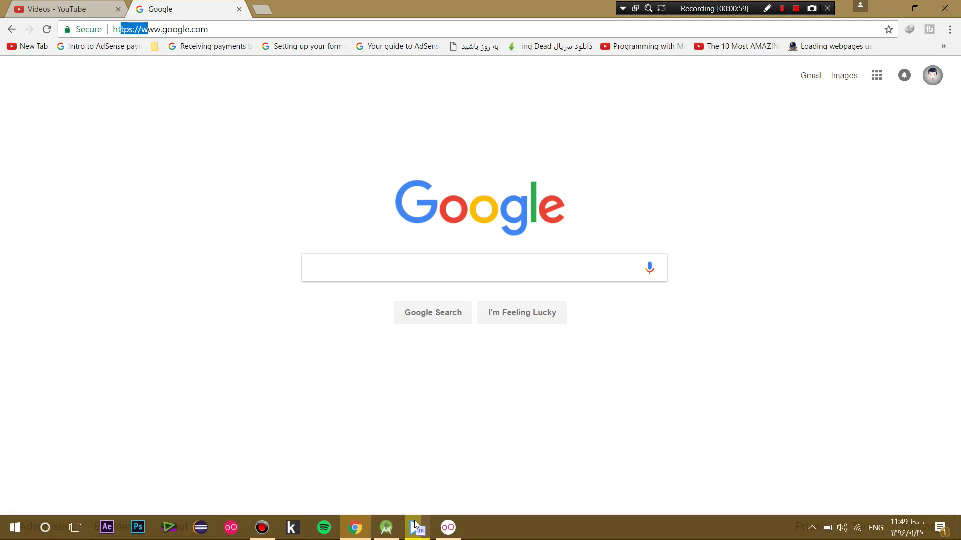
pyautogui.click(386, 527)
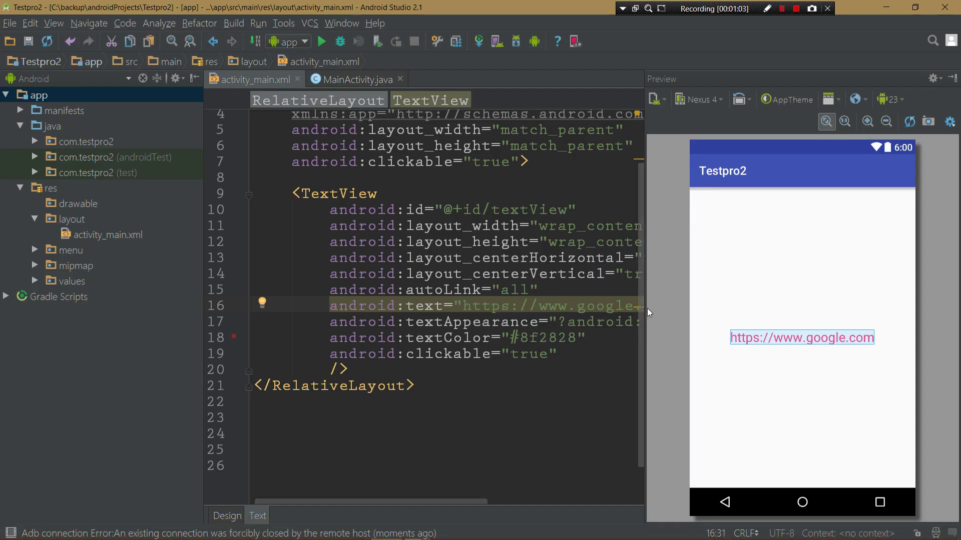
# - Widen the code editor beside a narrower preview and select the link TextView
pyautogui.moveTo(647, 308); pyautogui.dragTo(748, 310)
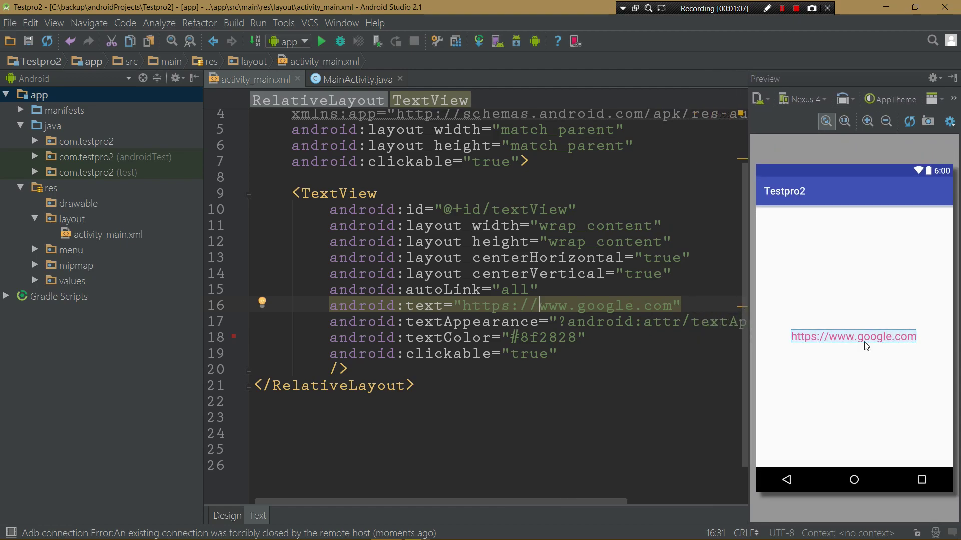
pyautogui.click(846, 337)
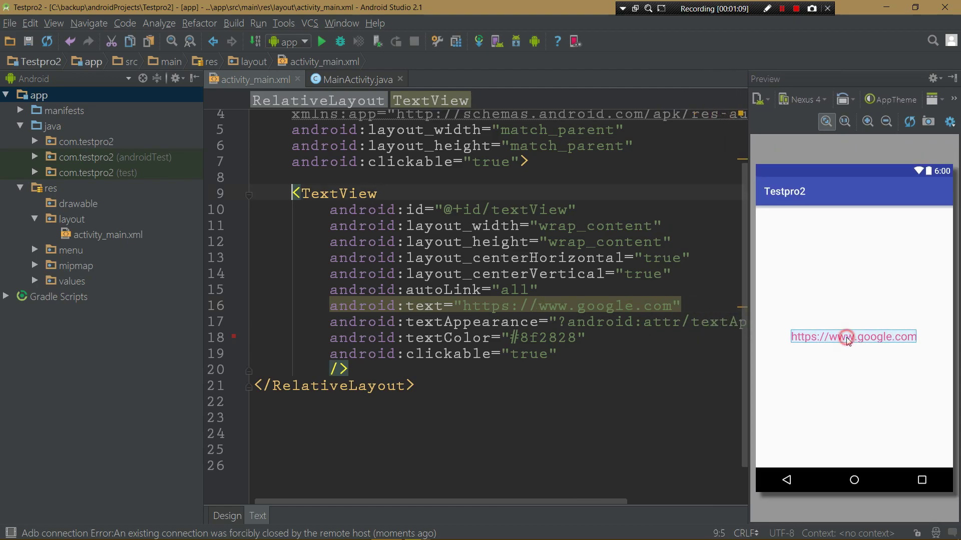
pyautogui.click(769, 326)
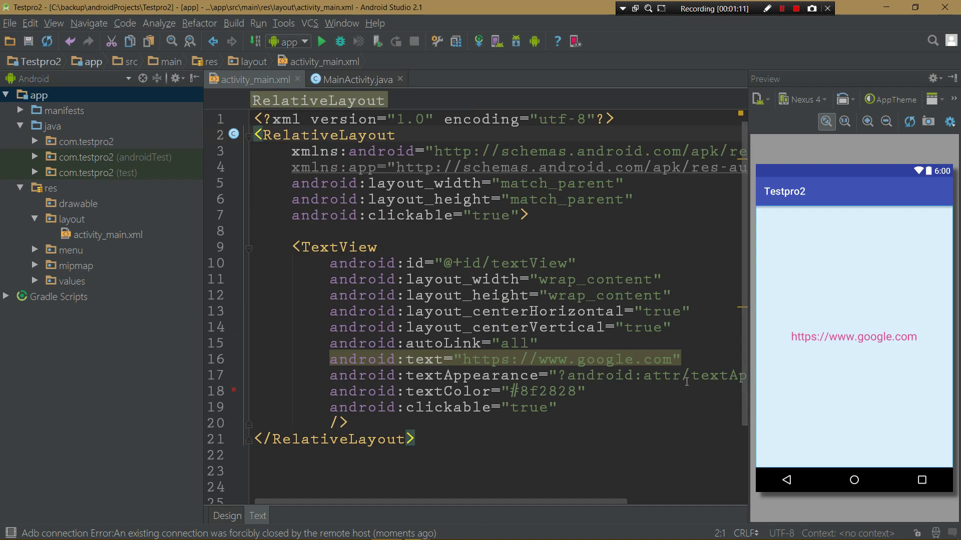
pyautogui.click(683, 375)
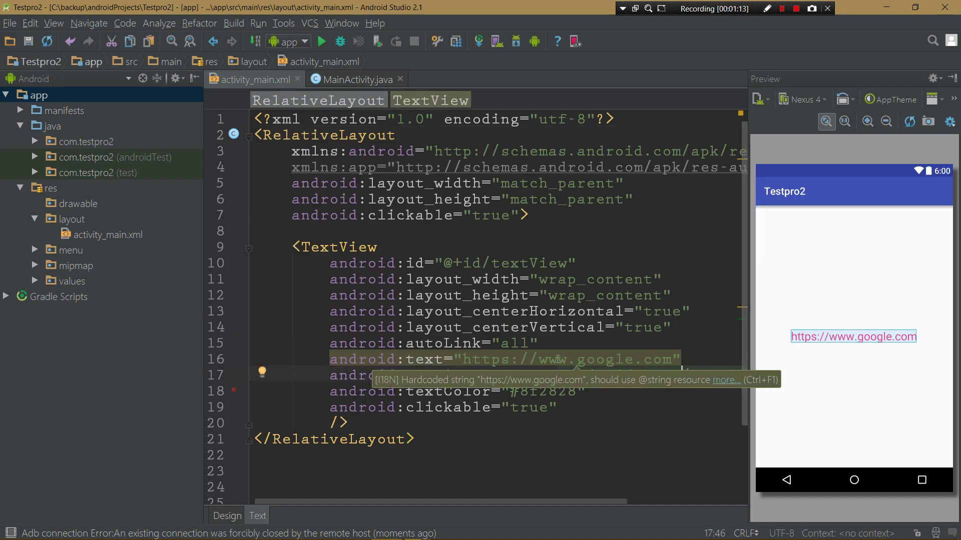
# - Highlight the https: prefix on line 16, then move the cursor near the link's end
pyautogui.moveTo(462, 359); pyautogui.dragTo(540, 360)
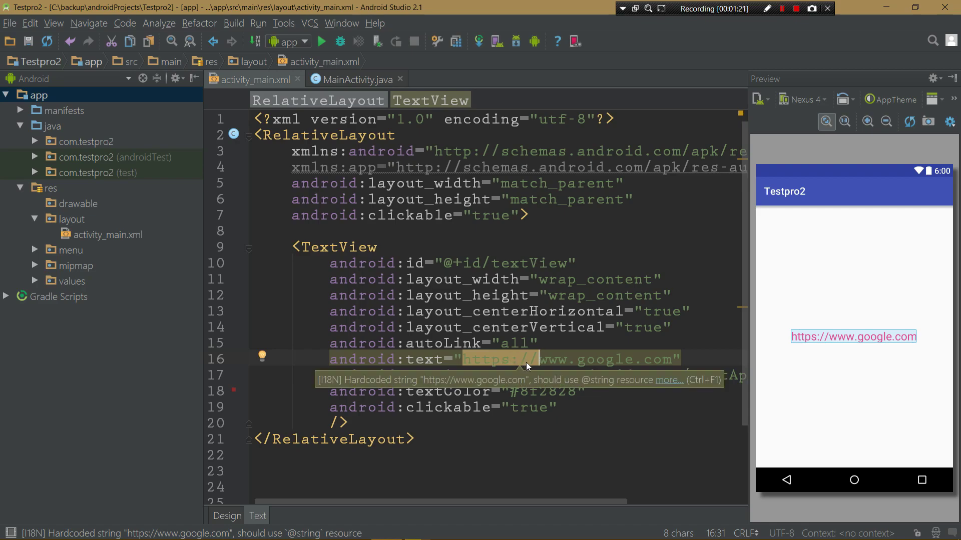
pyautogui.click(545, 362)
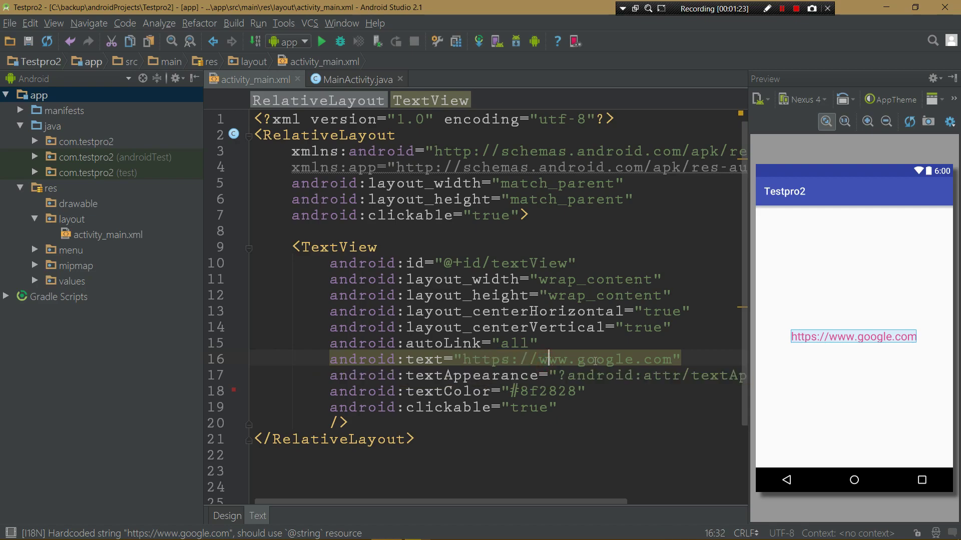
pyautogui.click(652, 361)
pyautogui.press('Left')
pyautogui.press('Left')
pyautogui.click(552, 344)
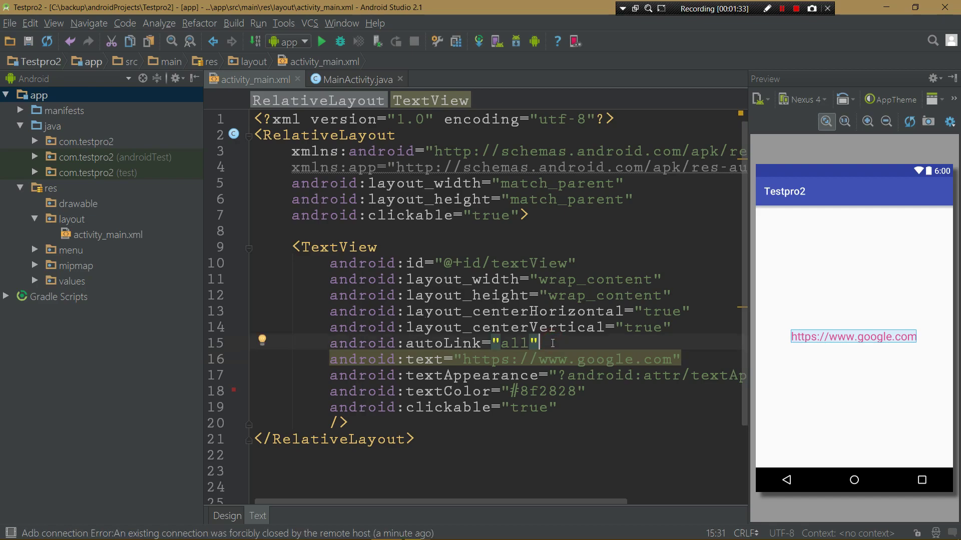
pyautogui.moveTo(549, 343); pyautogui.dragTo(320, 342)
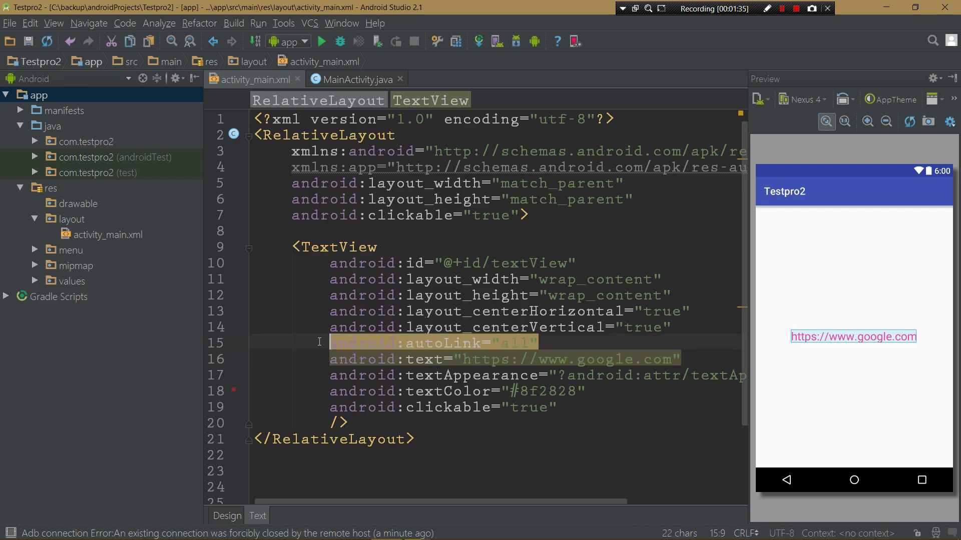
pyautogui.click(529, 343)
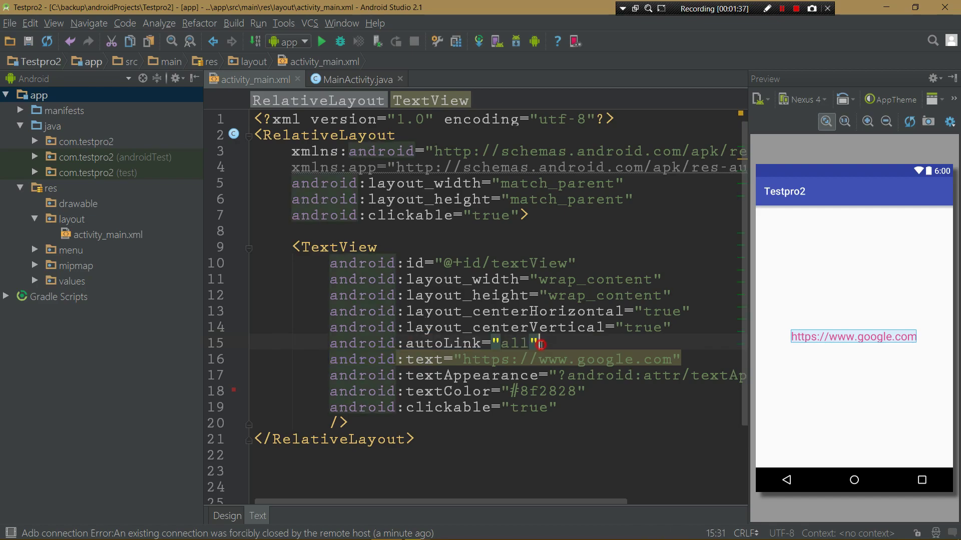
pyautogui.moveTo(529, 343); pyautogui.dragTo(502, 343)
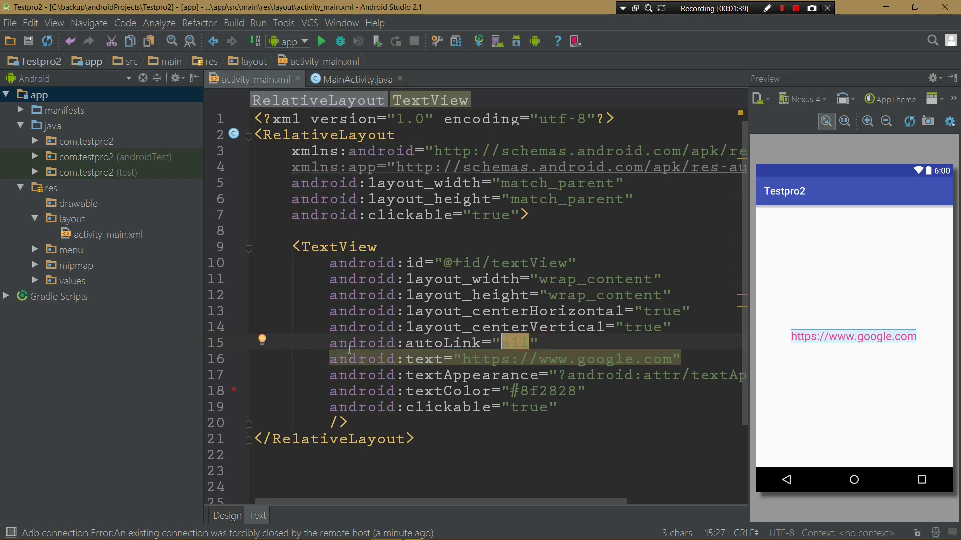
pyautogui.moveTo(321, 344); pyautogui.dragTo(558, 340)
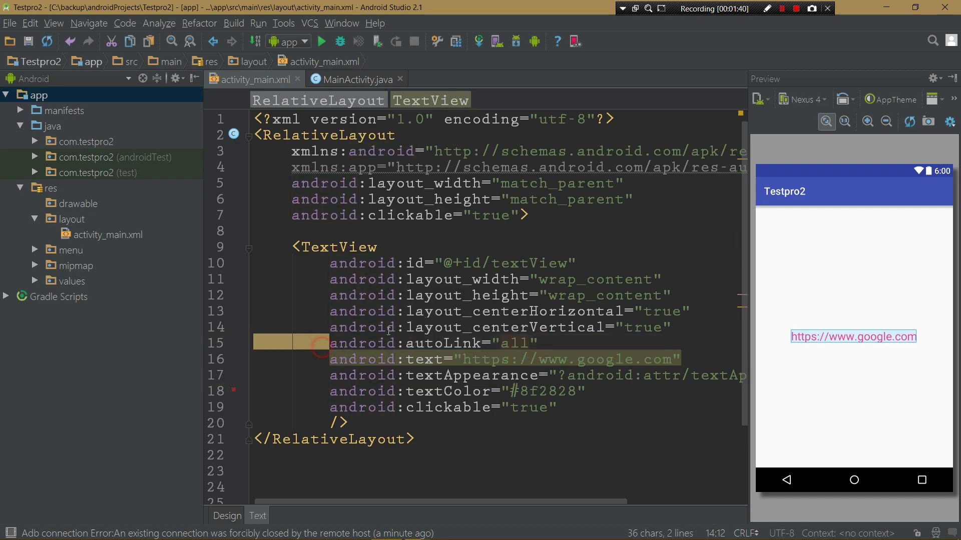
pyautogui.click(558, 339)
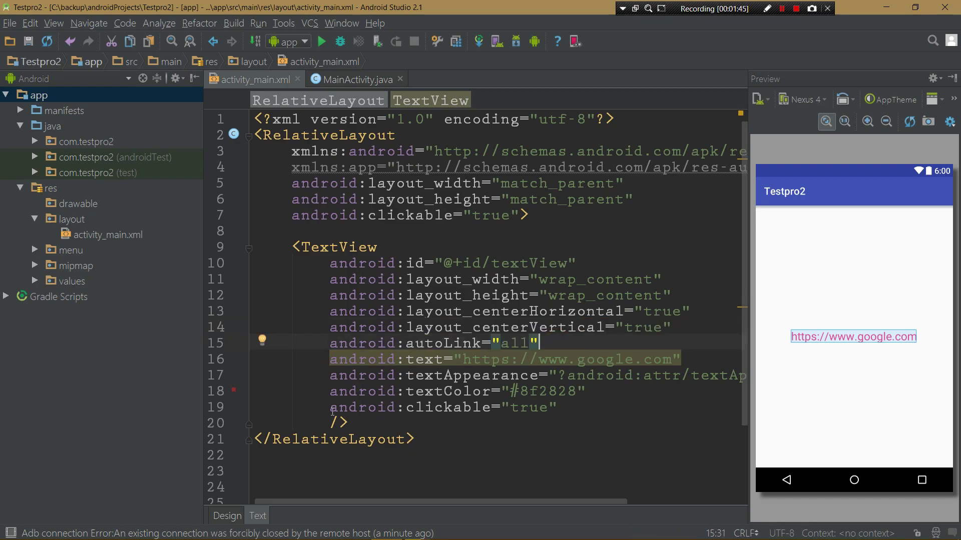
pyautogui.click(329, 407)
pyautogui.moveTo(328, 407); pyautogui.dragTo(560, 411)
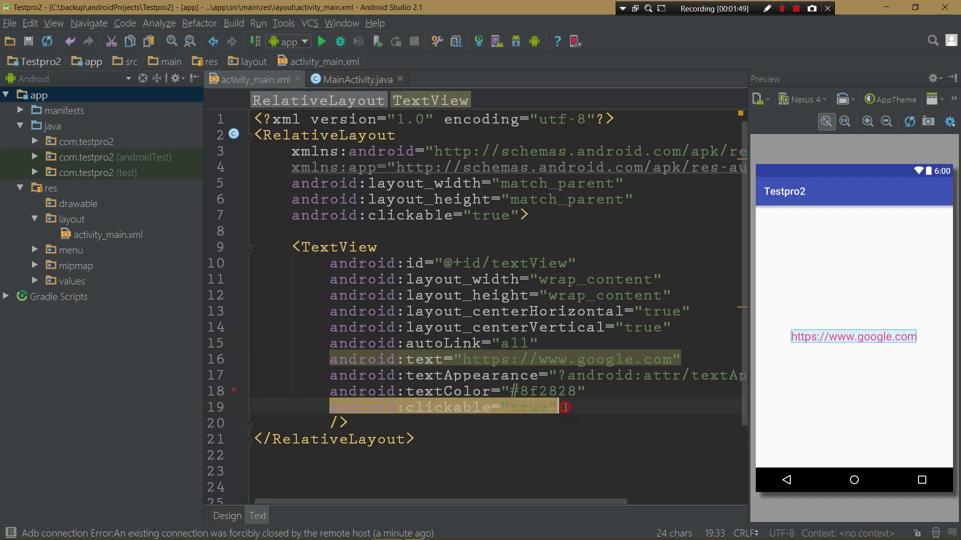
pyautogui.click(565, 408)
pyautogui.moveTo(331, 407); pyautogui.dragTo(566, 408)
pyautogui.click(566, 407)
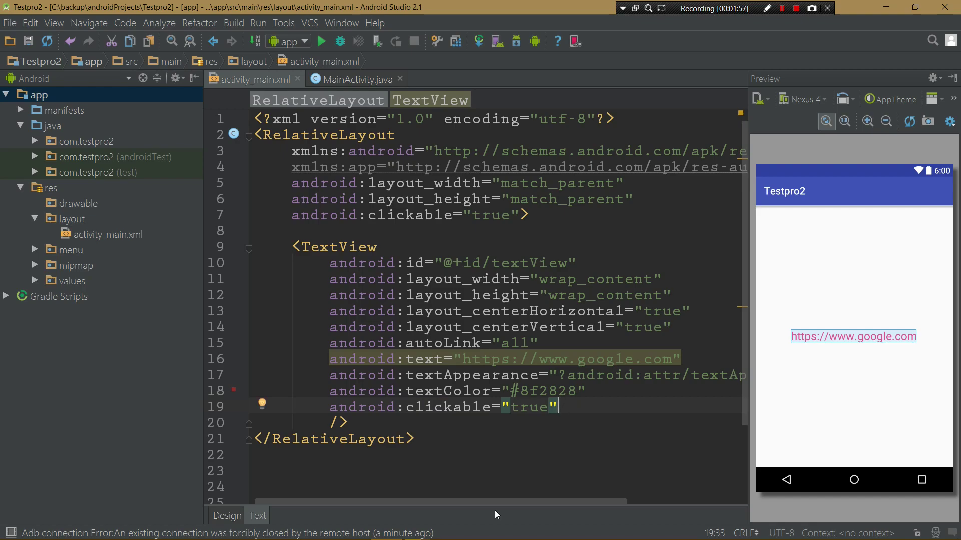
# - Run Testpro2 on the Genymotion emulator, confirming the deployment target, and bring it to the front
pyautogui.click(447, 529)
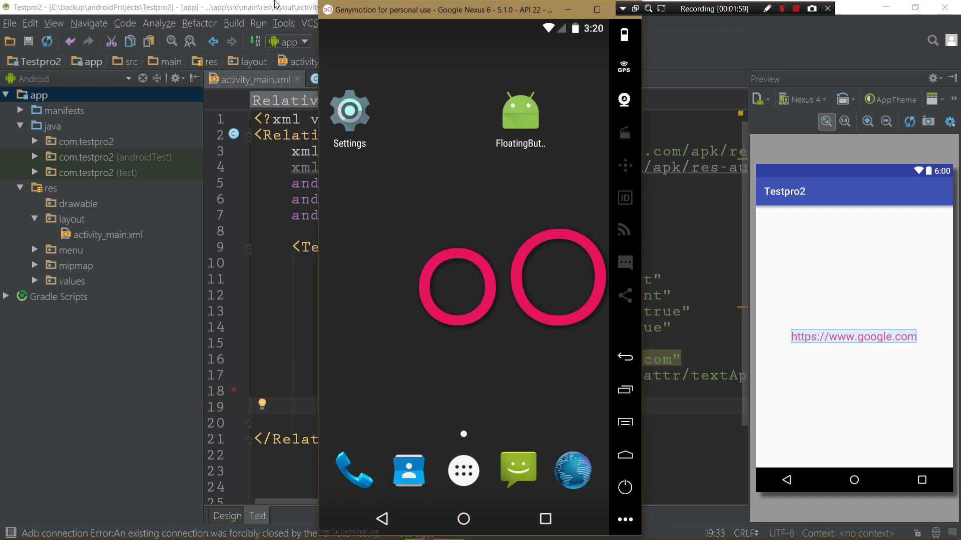
pyautogui.click(448, 529)
pyautogui.click(322, 39)
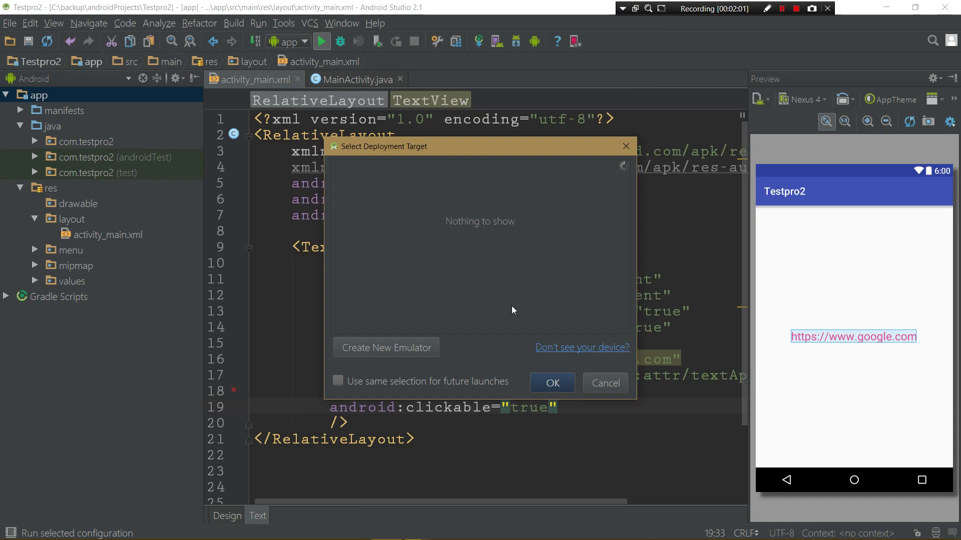
pyautogui.click(553, 384)
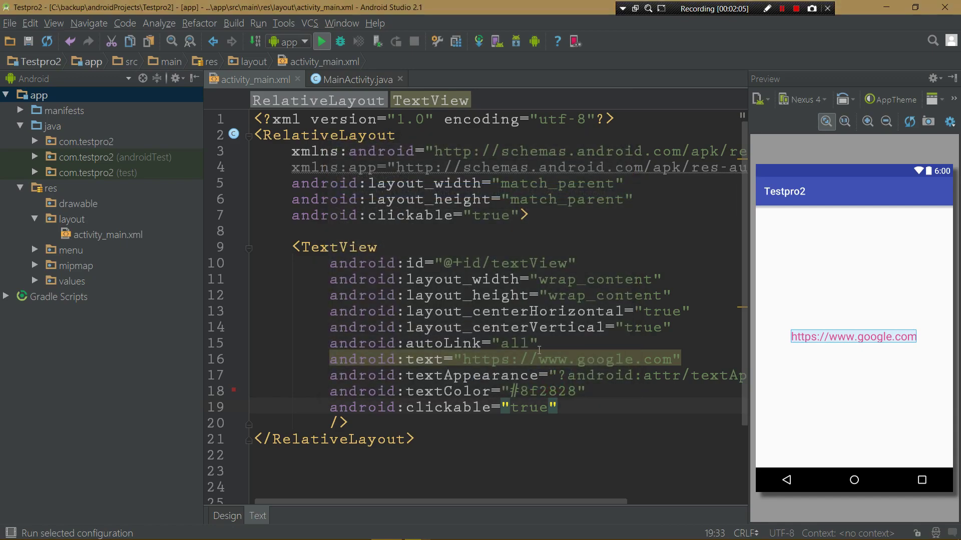
pyautogui.click(463, 353)
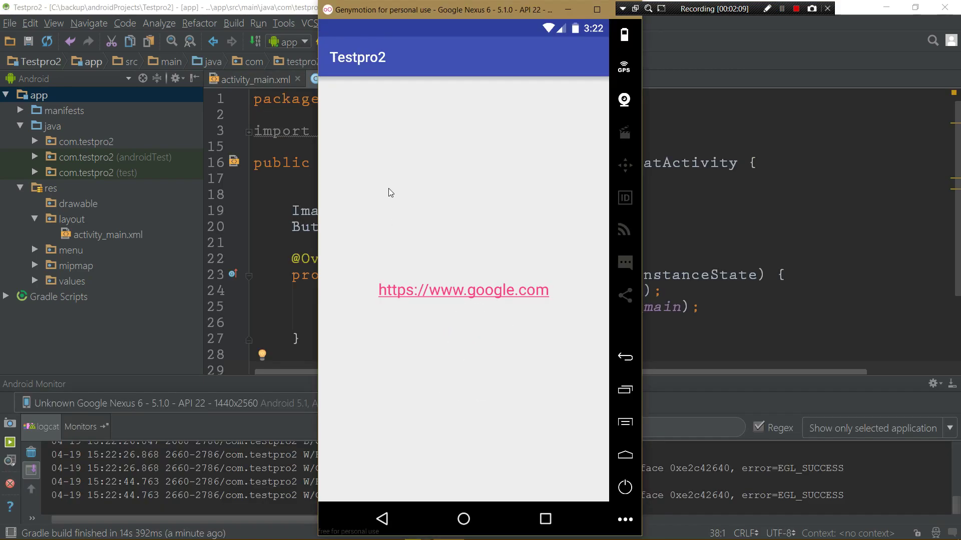
pyautogui.click(324, 85)
pyautogui.click(481, 292)
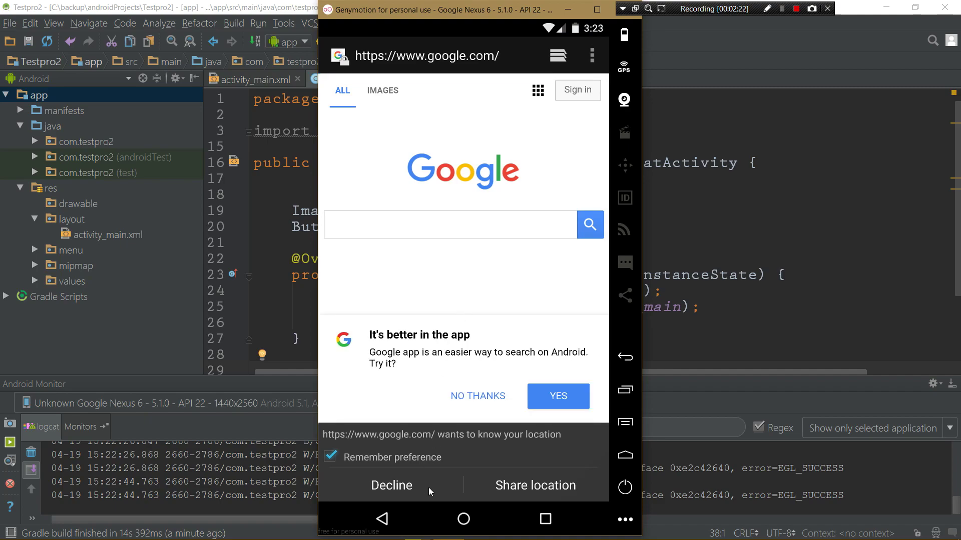
pyautogui.click(395, 487)
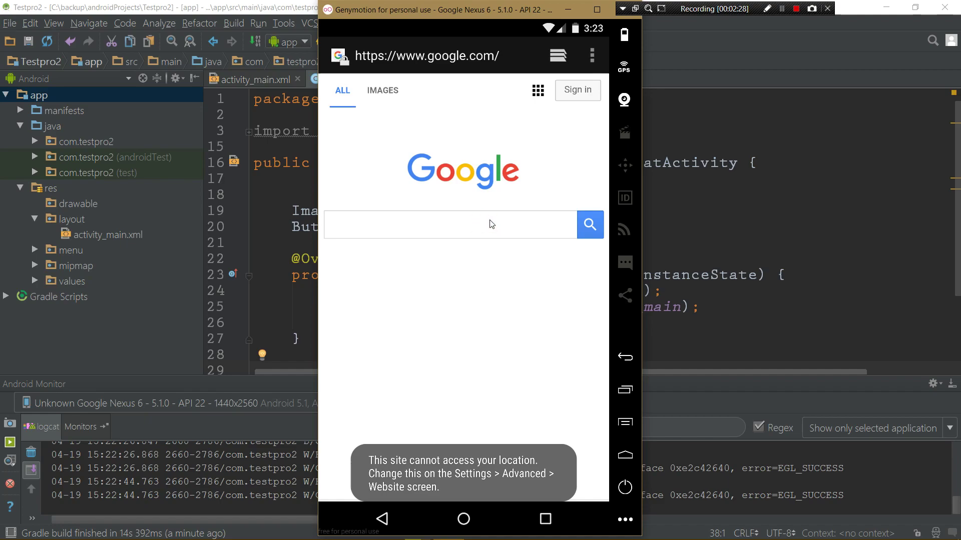
pyautogui.write('sdadasda')
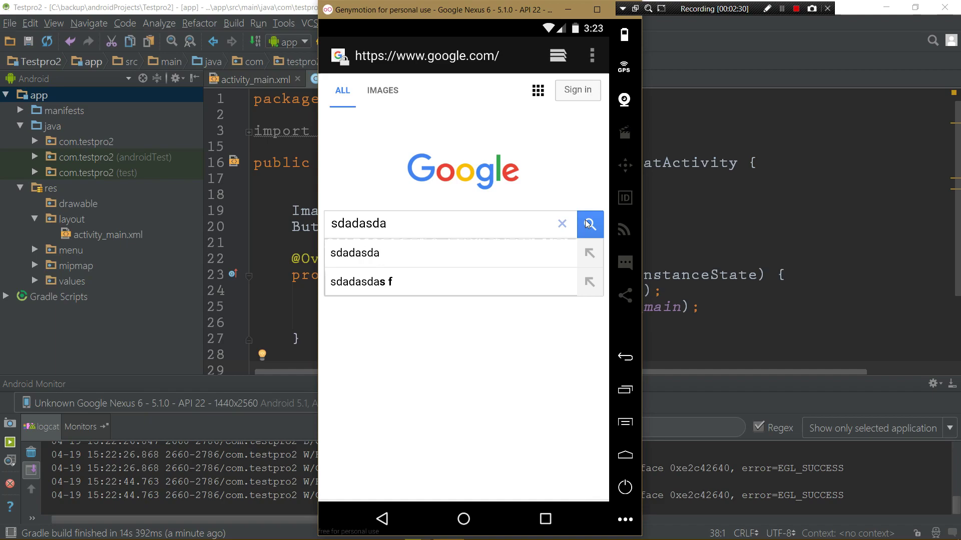
pyautogui.click(588, 224)
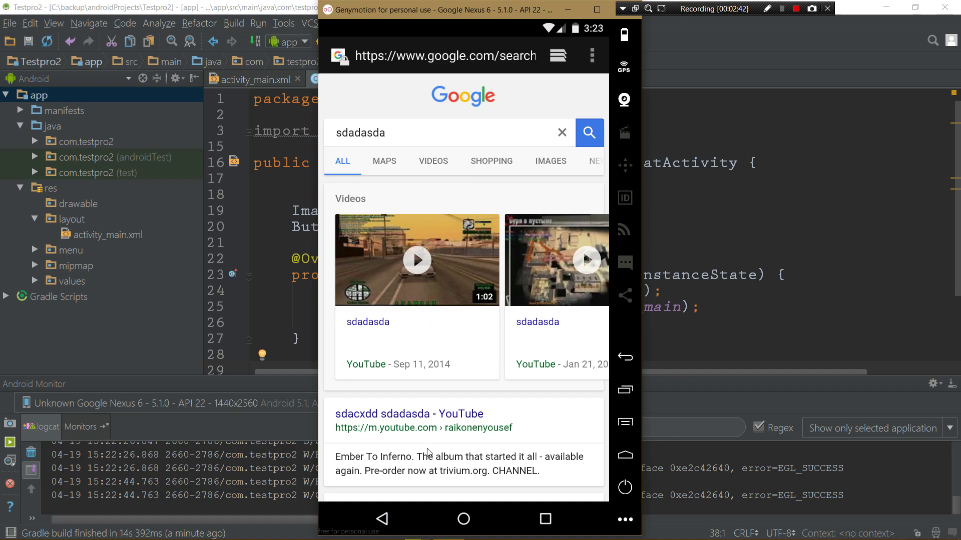
pyautogui.click(383, 519)
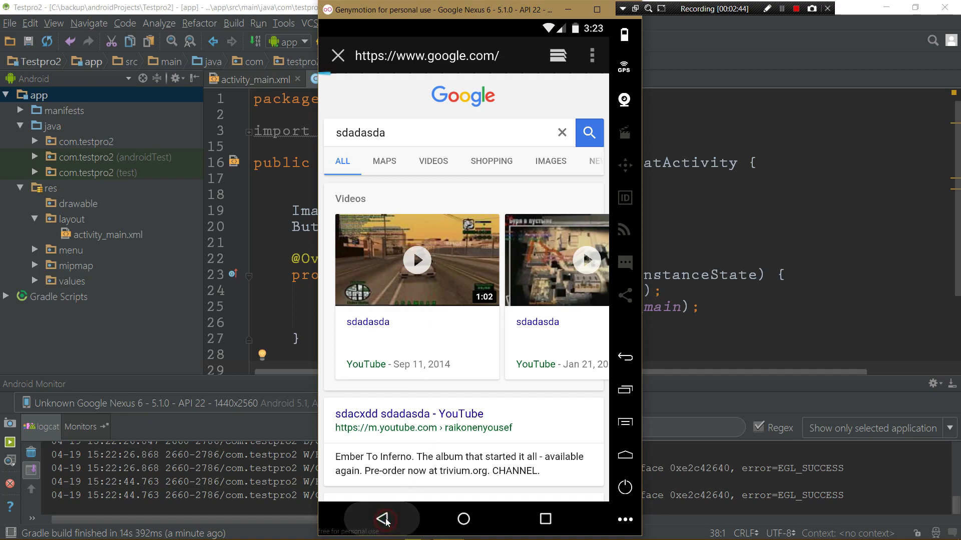
pyautogui.click(383, 519)
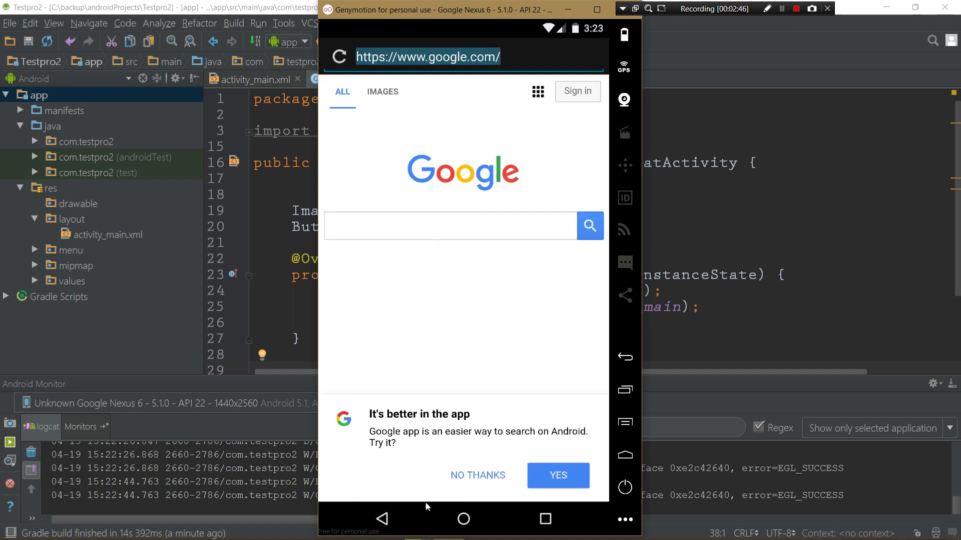
pyautogui.click(521, 237)
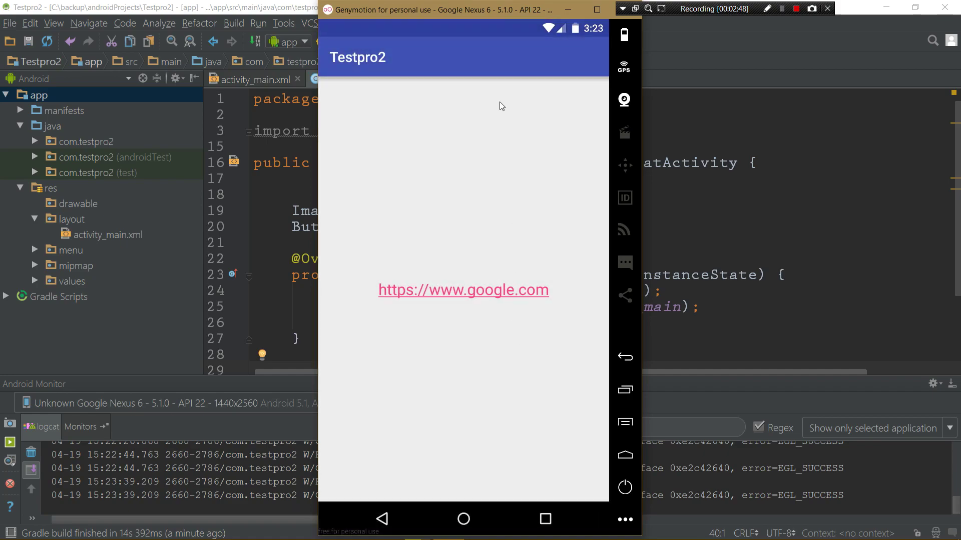
pyautogui.click(231, 388)
pyautogui.hotkey('shift', 'Escape')
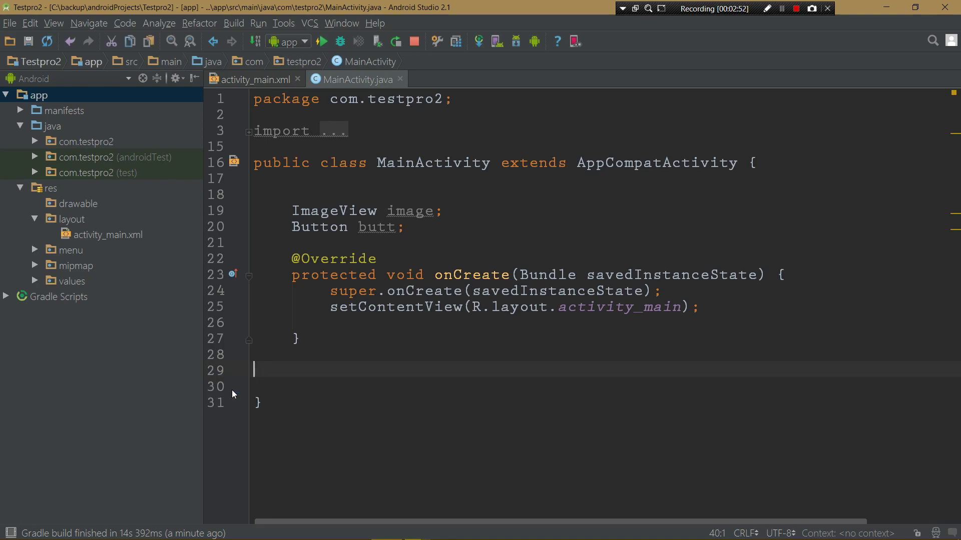
pyautogui.moveTo(447, 535)
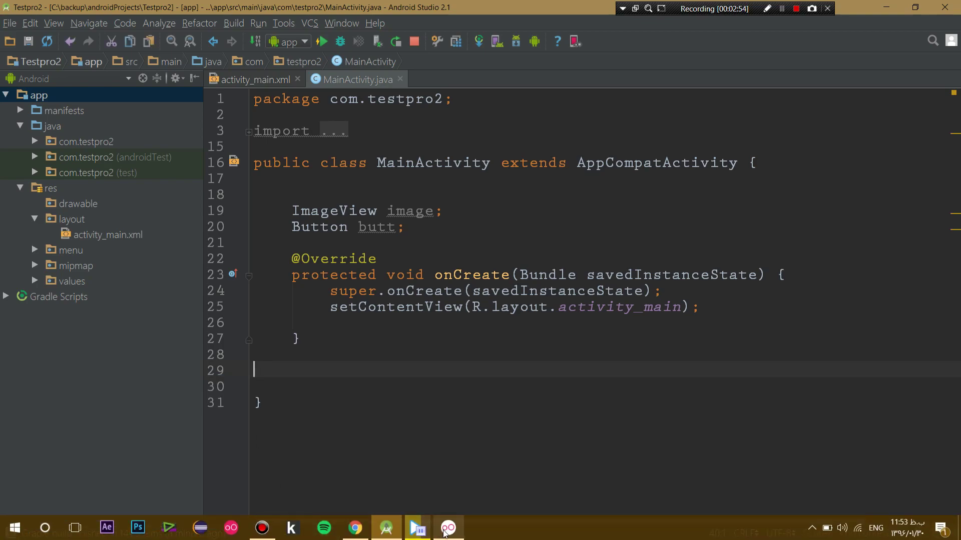
pyautogui.click(448, 528)
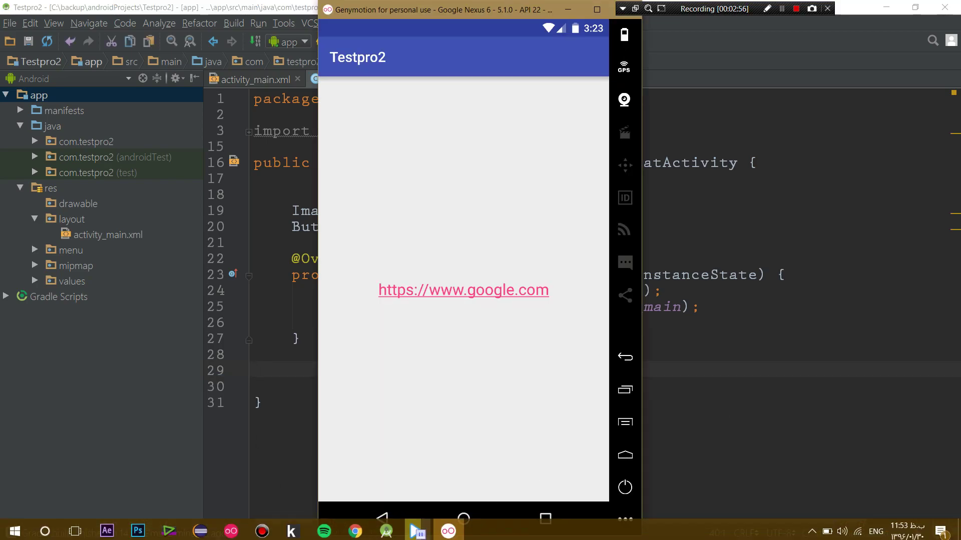